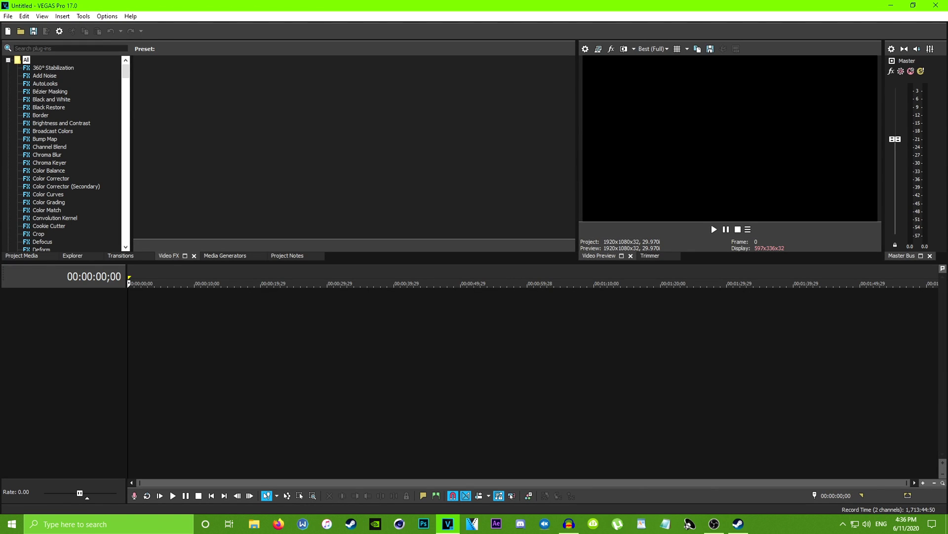
Add MK11 Test Video from the Videos > Tutorial folder to the timeline start, declining to match the project video settings to the media
click(254, 524)
key(super+e)
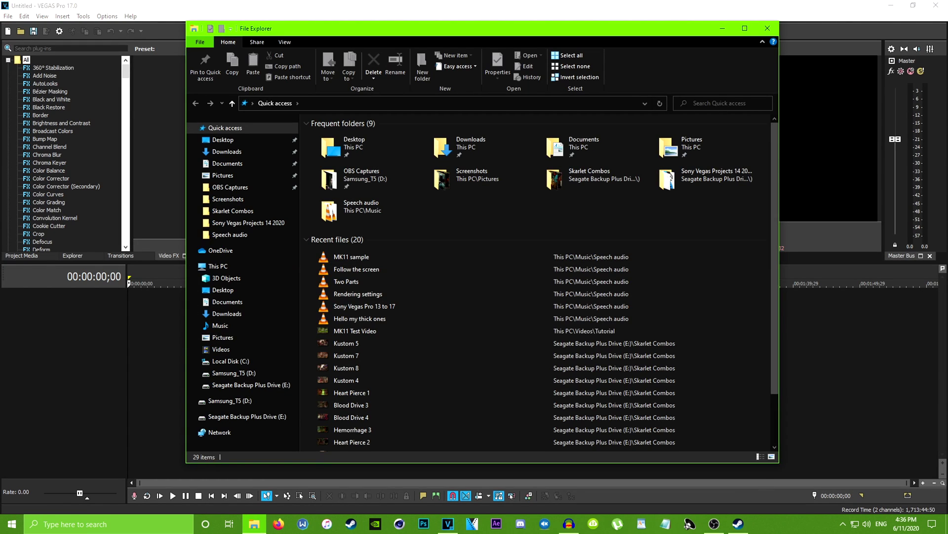
click(248, 222)
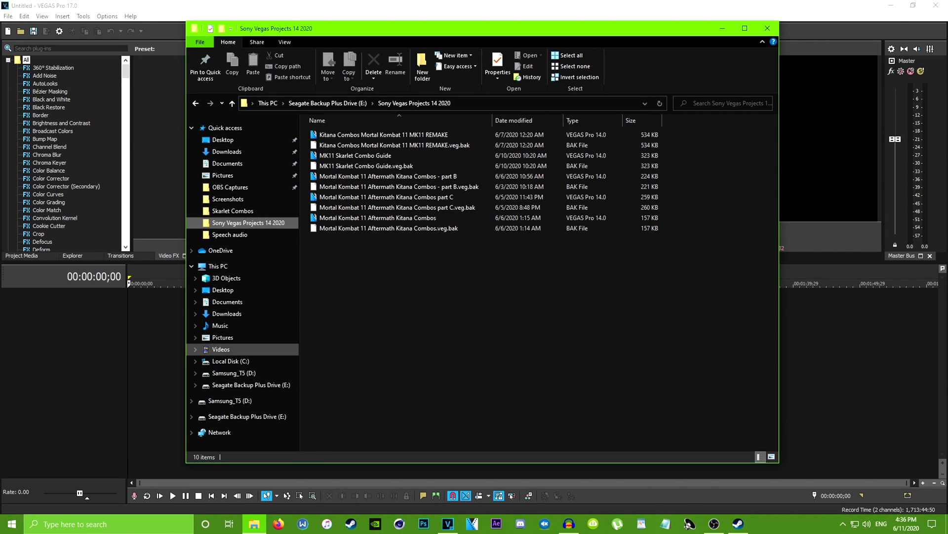
click(221, 349)
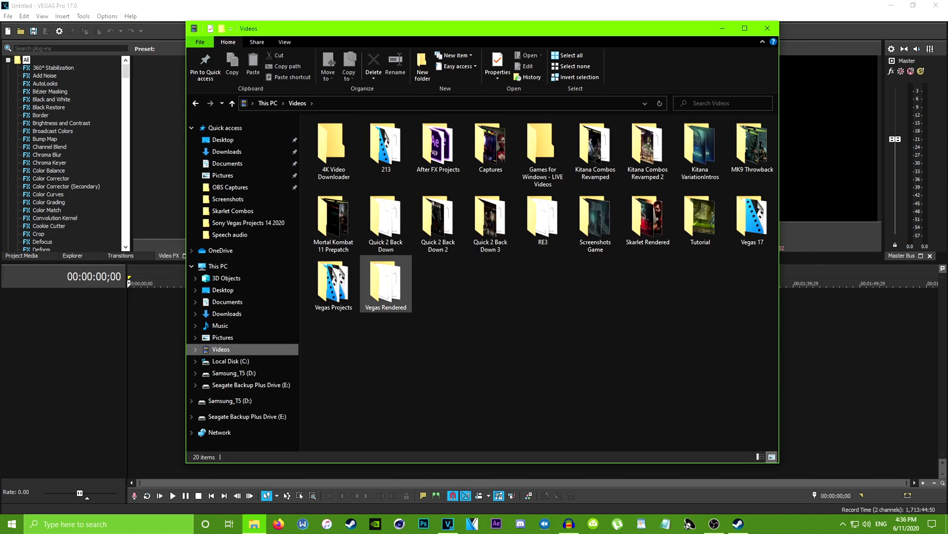
double_click(700, 217)
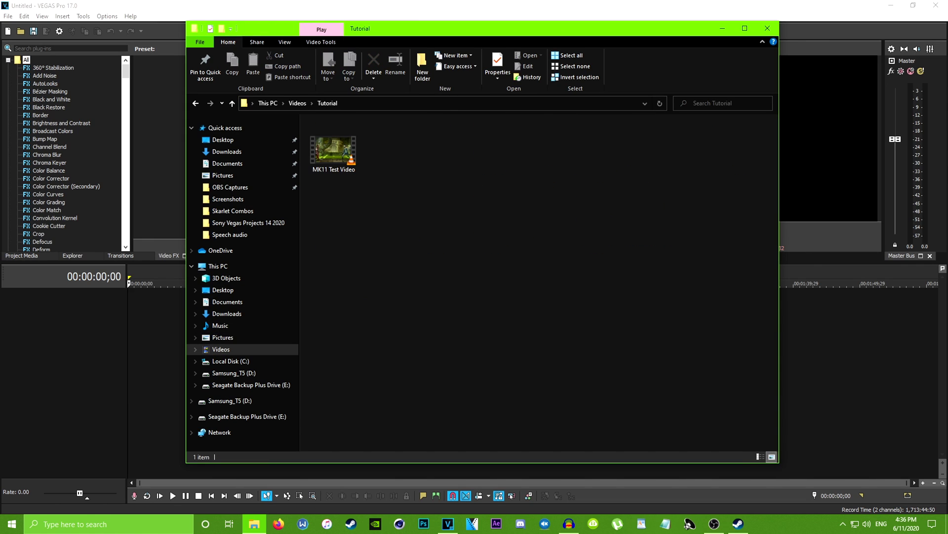
drag(334, 148, 156, 301)
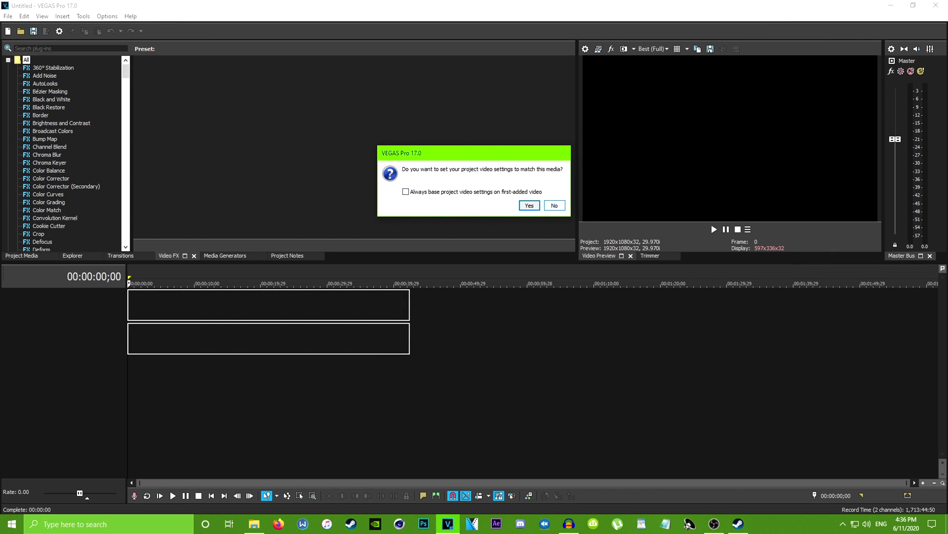
click(554, 205)
click(180, 308)
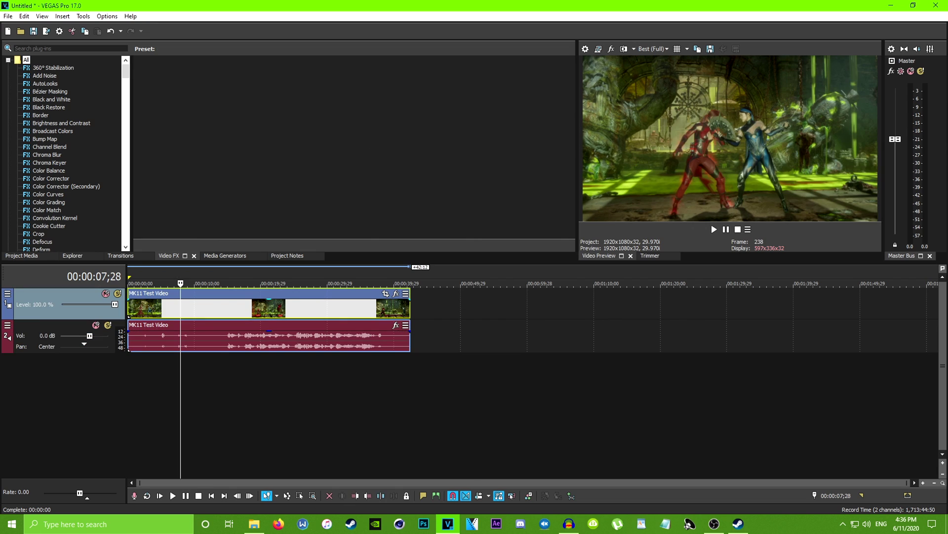
Disable resampling for the MK11 Test Video event on the timeline
right_click(339, 302)
mouse_move(361, 425)
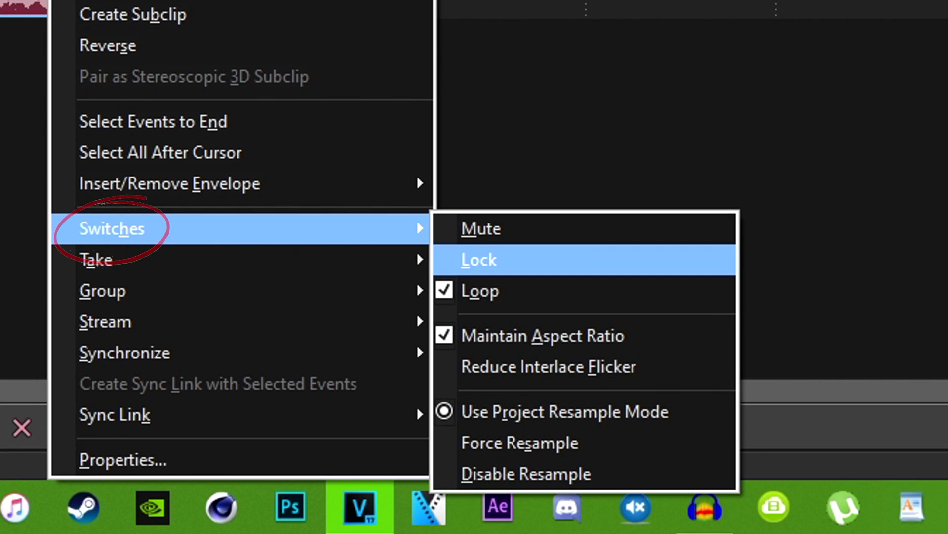
key(Down)
key(Down)
key(Down)
key(Down)
key(Down)
key(Down)
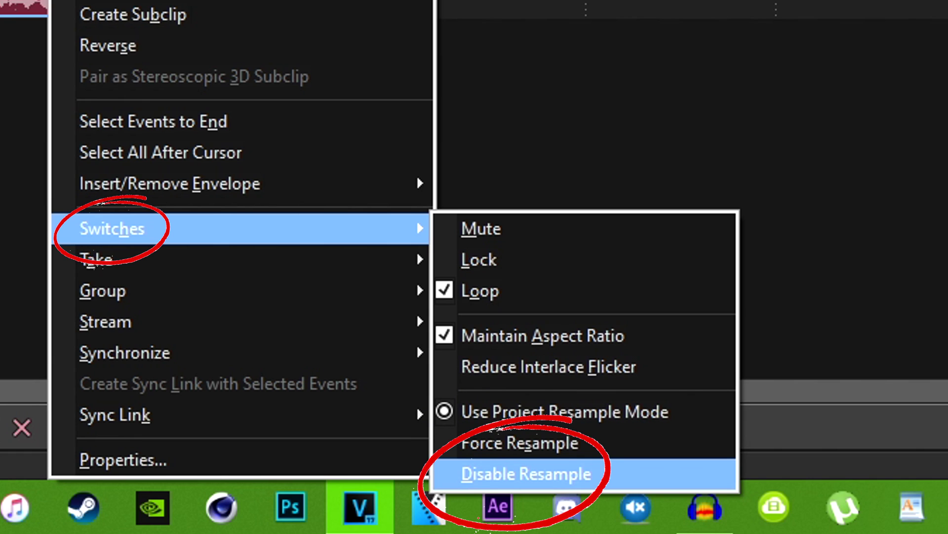
key(Return)
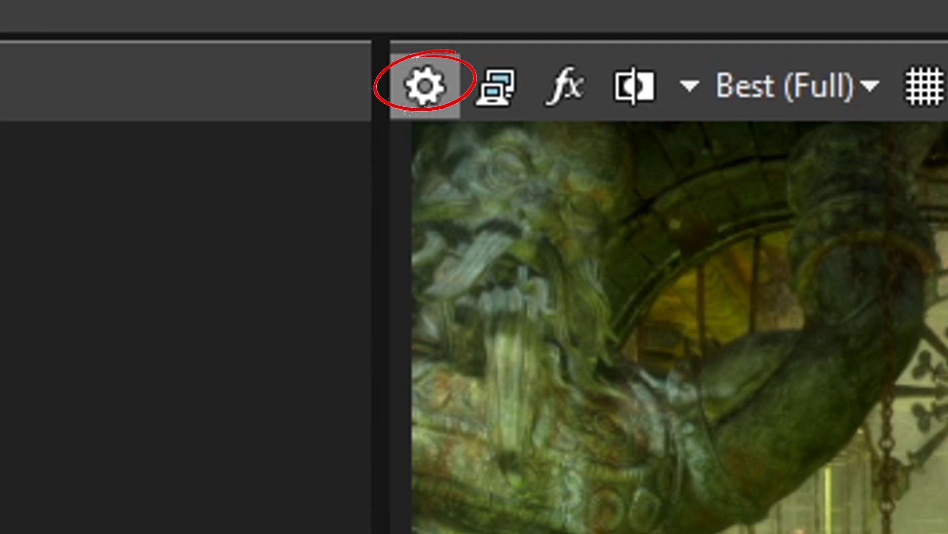
Configure the project video properties with a 60 fps frame rate, Best full-resolution rendering quality and Disable resample mode
click(425, 86)
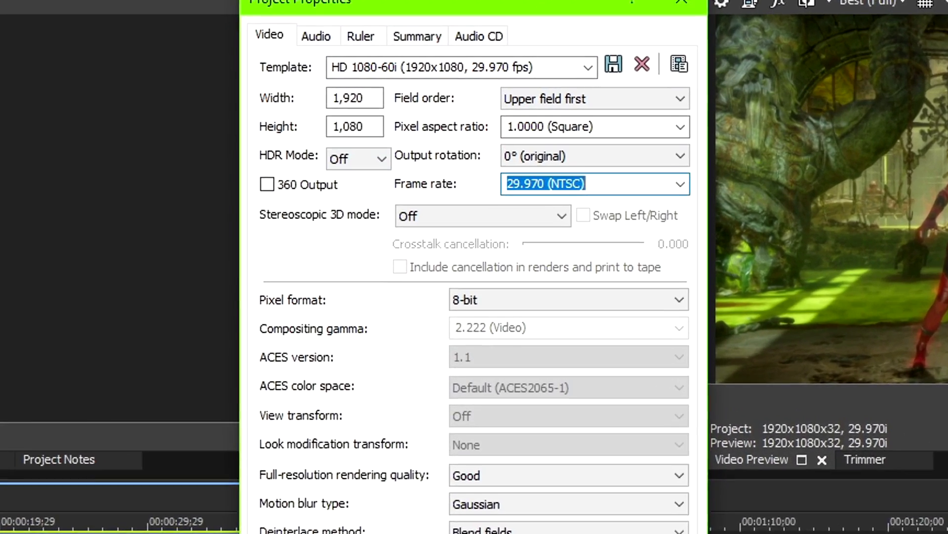
text(60)
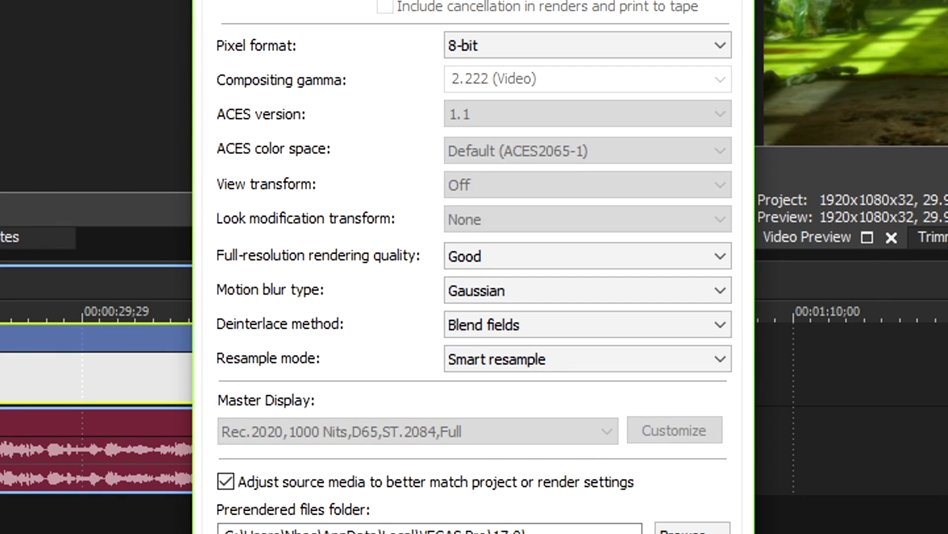
click(588, 256)
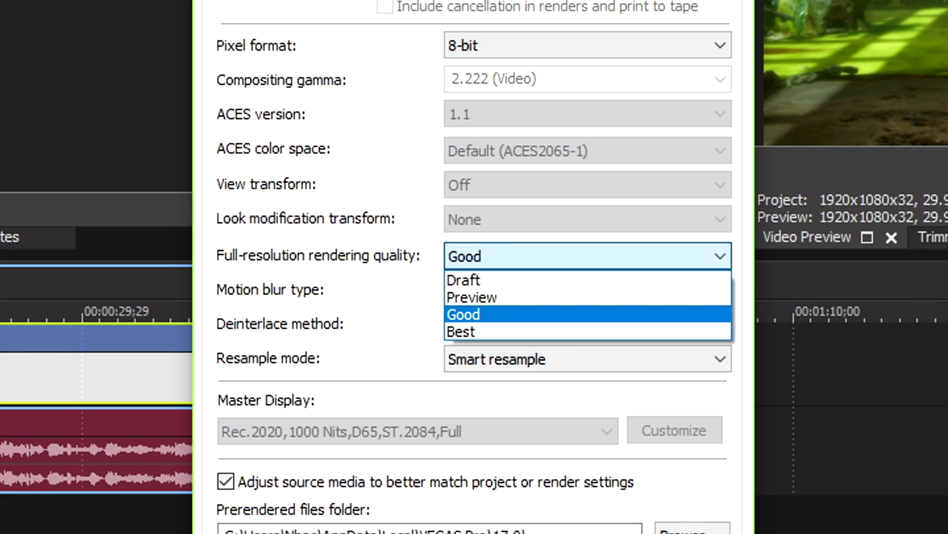
key(Down)
key(Return)
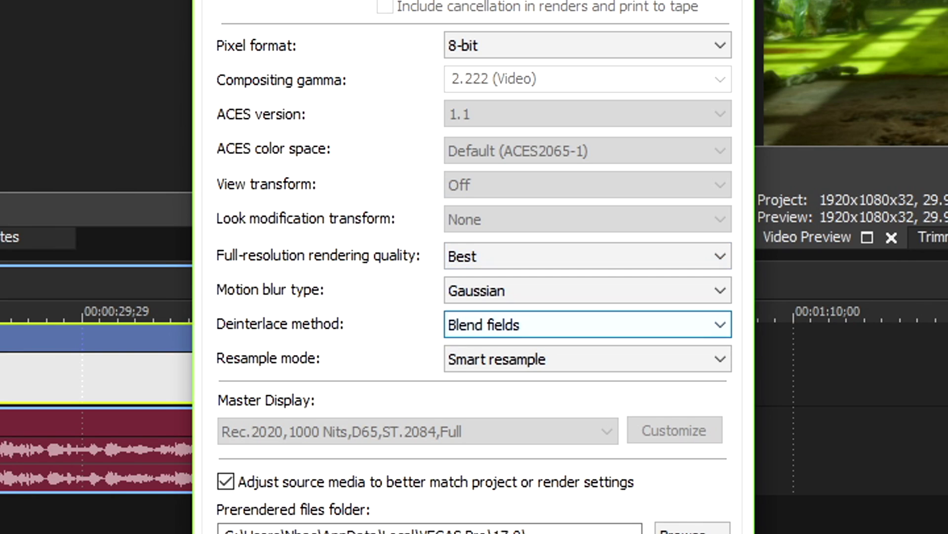
click(587, 358)
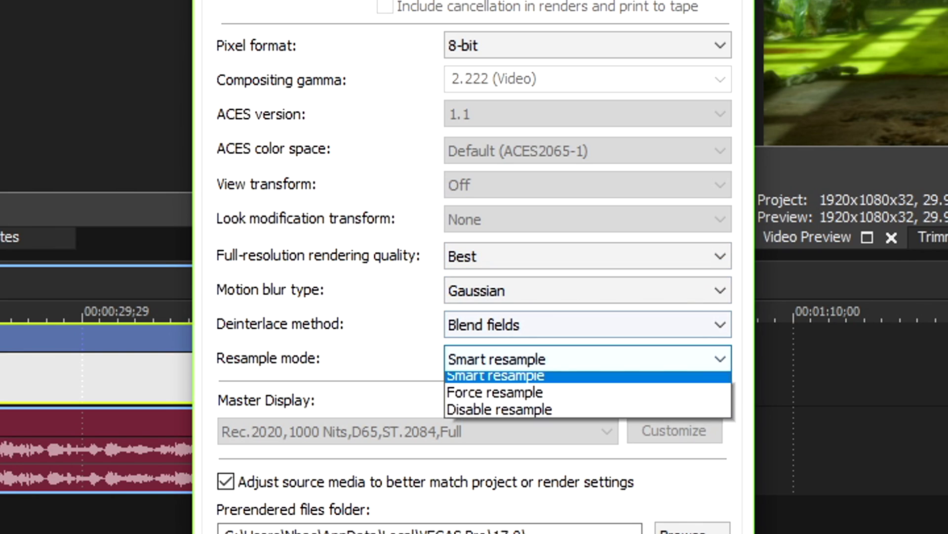
click(588, 409)
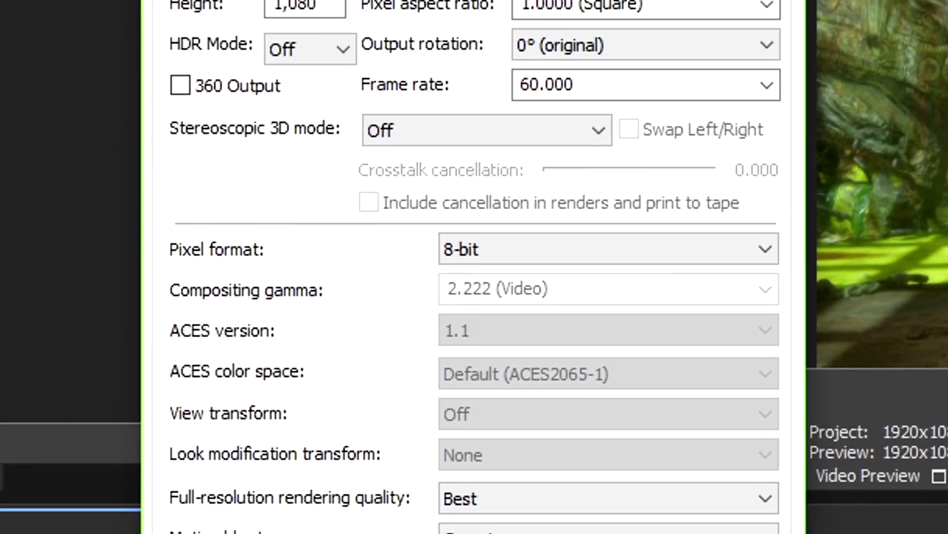
Name the project properties template "MK11 Dank Settings"
text(Mk)
key(BackSpace)
text(K2)
key(BackSpace)
text(11 Dank Se)
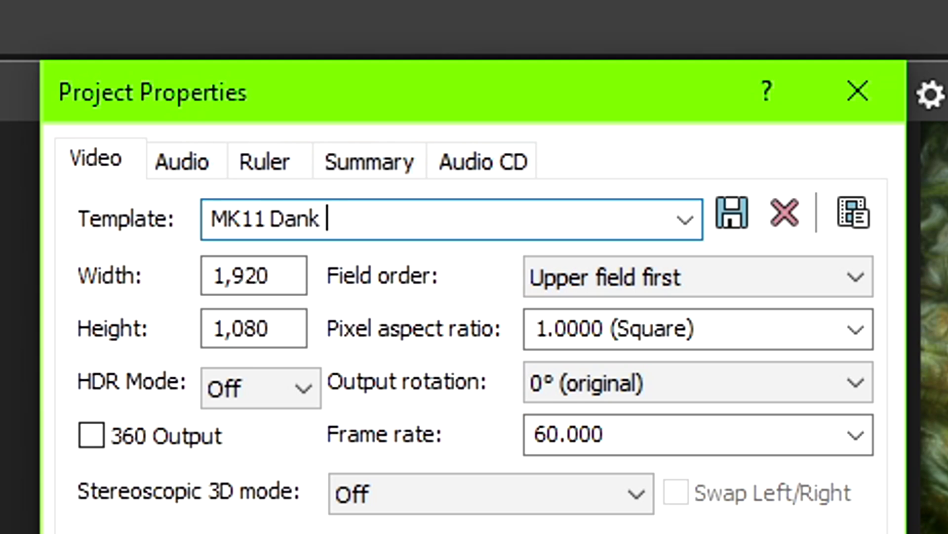
text(ttings)
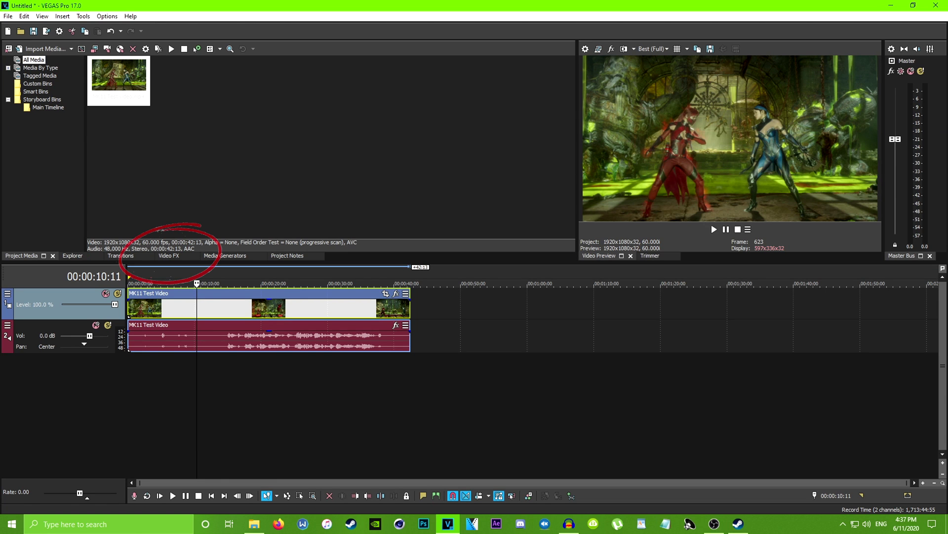
Apply the default Color Corrector (Secondary) video effect to the MK11 Test Video event
click(168, 255)
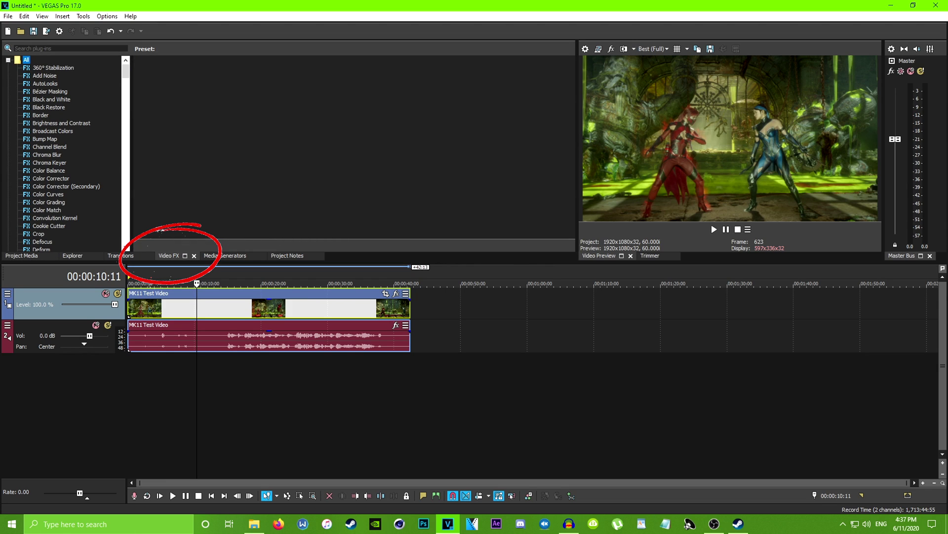
click(66, 186)
click(162, 79)
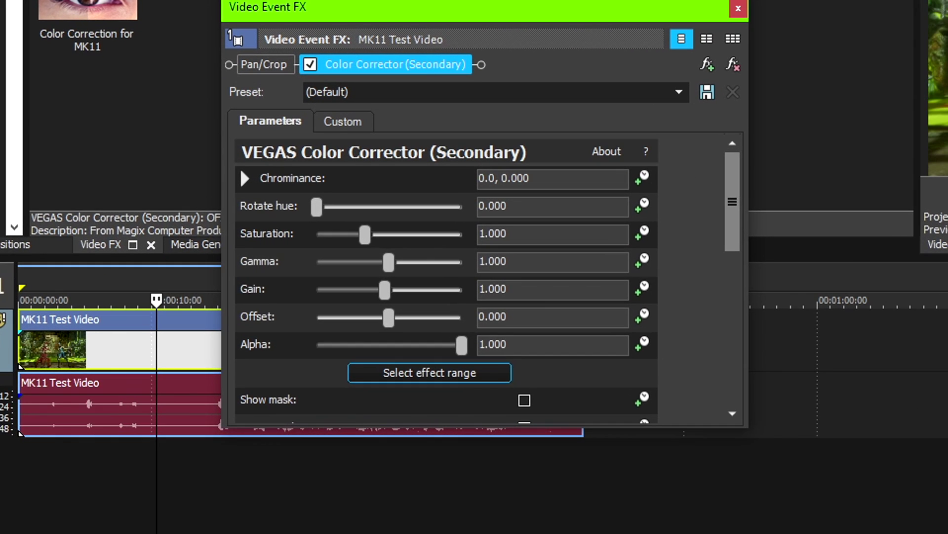
Set the Color Corrector (Secondary) saturation to 1.400
click(493, 233)
text(41)
key(BackSpace)
key(BackSpace)
text(1.400)
key(Return)
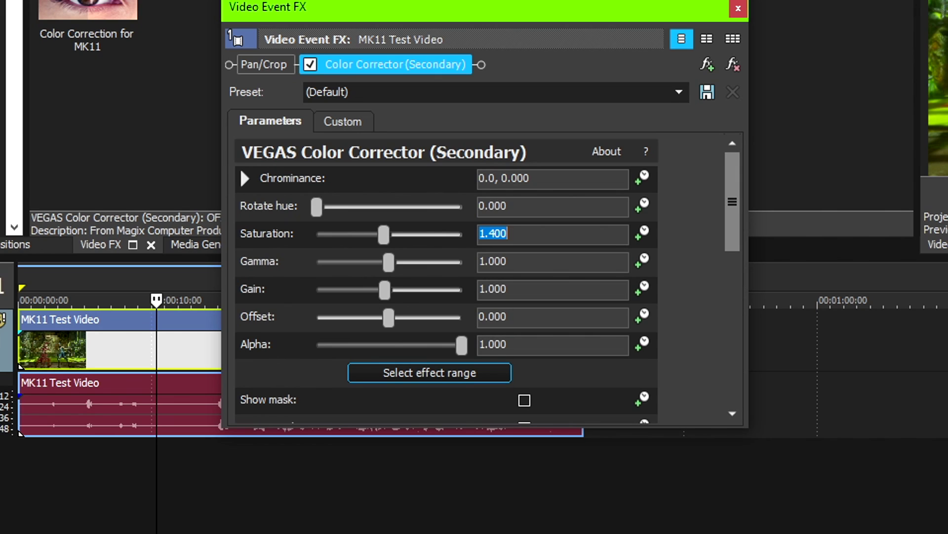
Set the color corrector's gain to 1.165 and offset to -10, and compare the picture with the effect off and on
drag(384, 290, 398, 290)
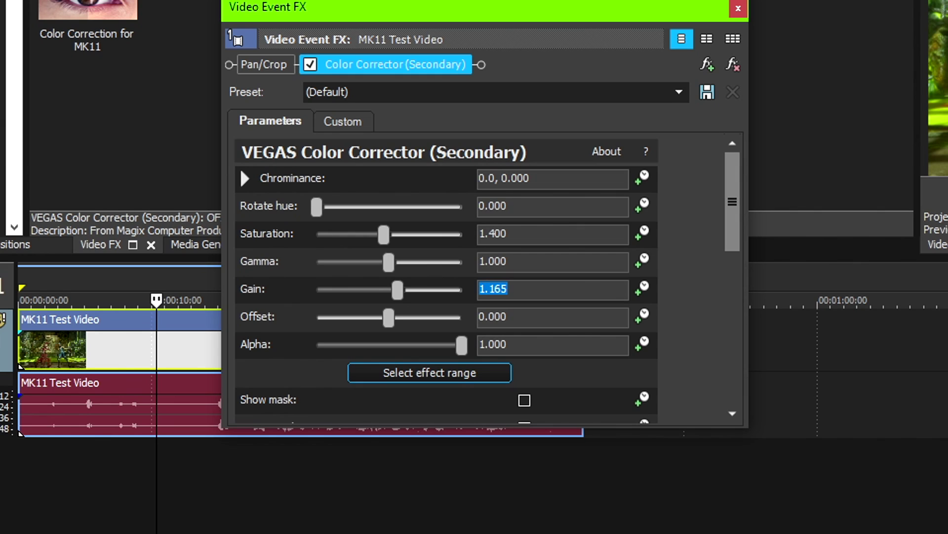
click(493, 317)
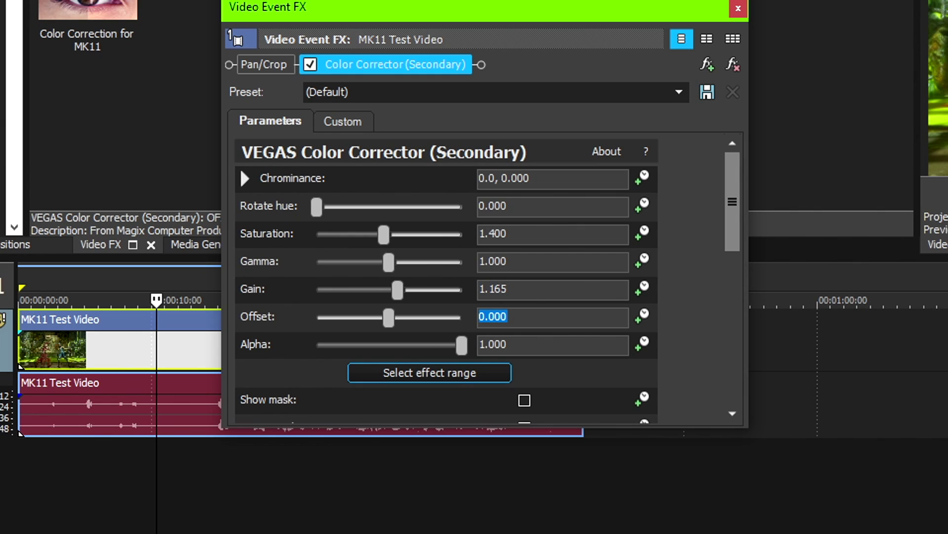
text(-10)
key(Return)
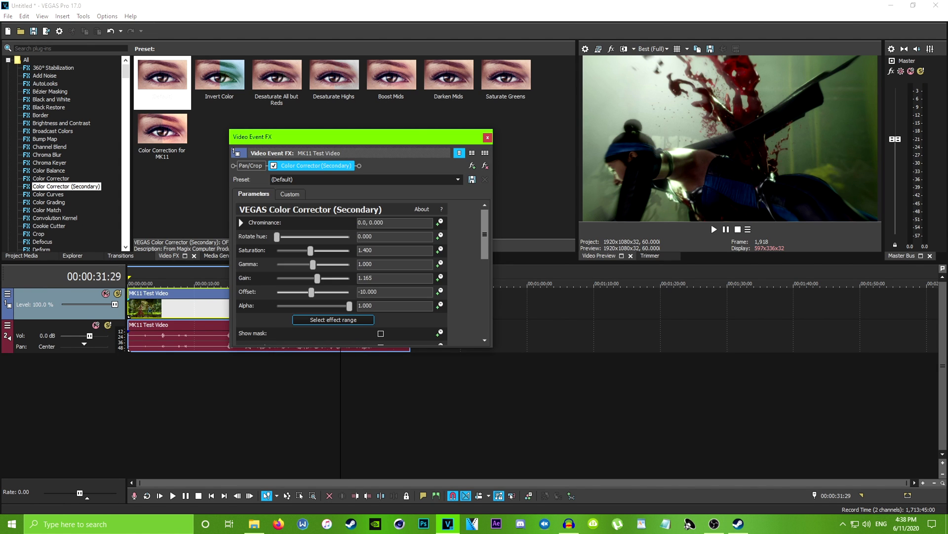
click(273, 165)
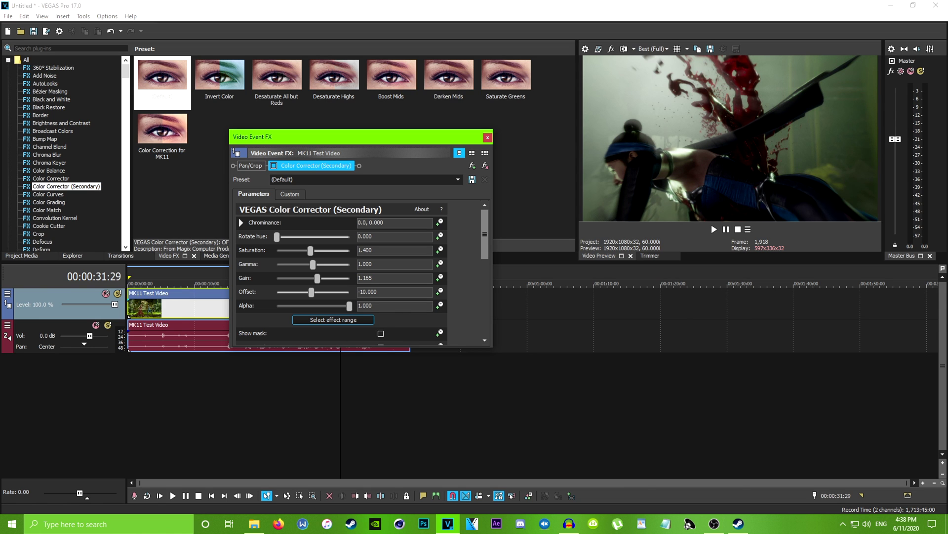
click(274, 165)
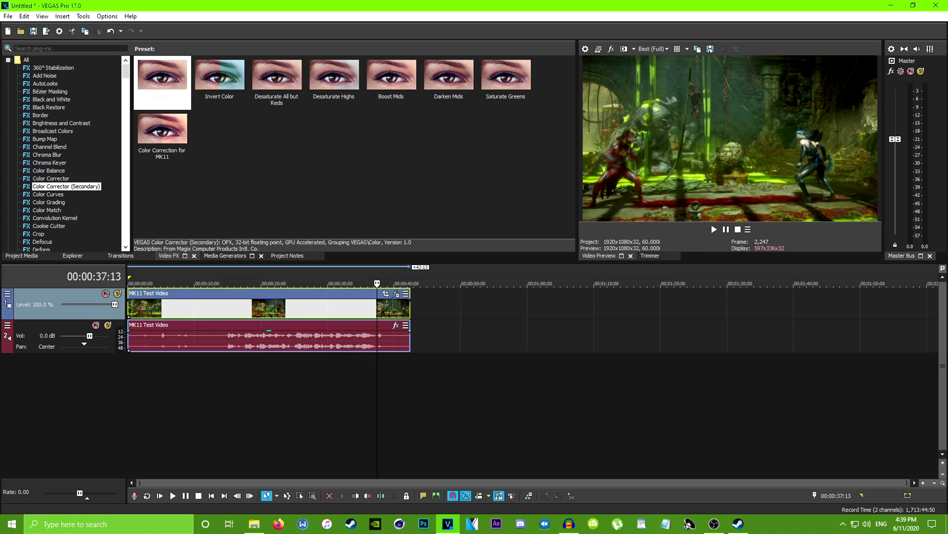
Place the playhead near the start of the timeline and open the Render As settings
click(133, 283)
click(8, 15)
click(23, 15)
click(7, 16)
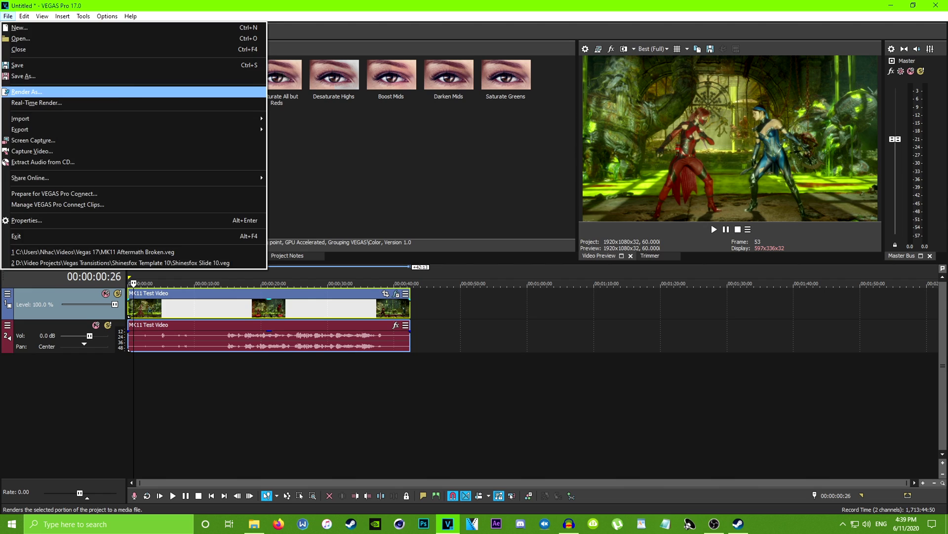
click(27, 92)
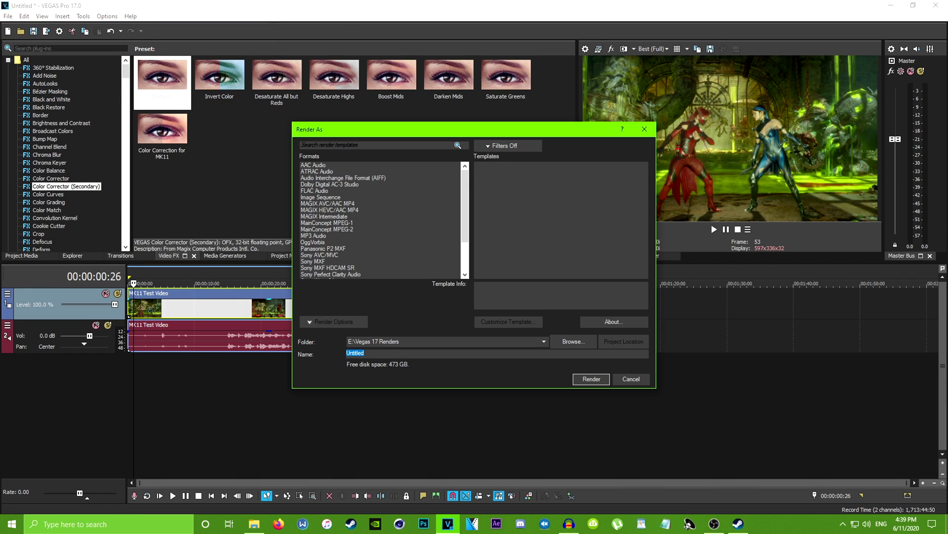
Choose the Sony AVC/MVC format with the Internet 1920x1080-30p render template
scroll(383, 220, down, 3)
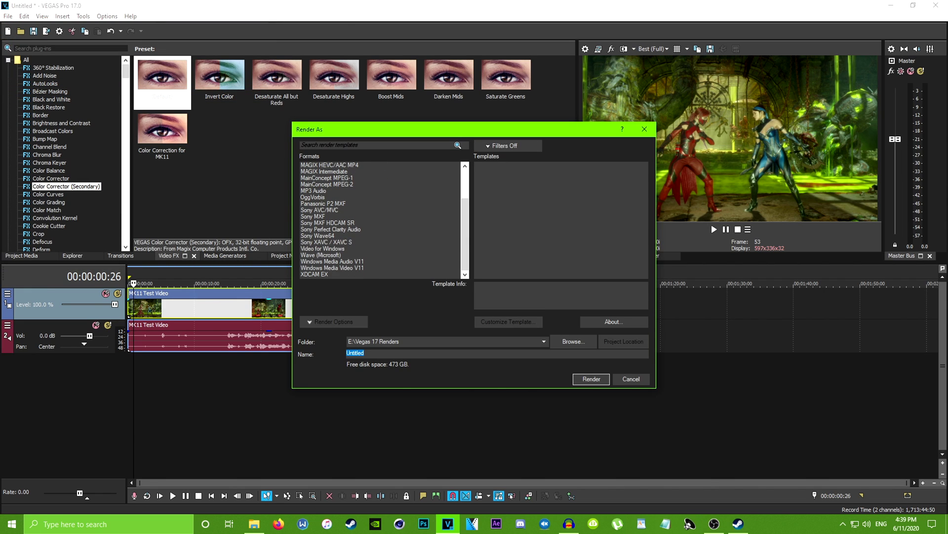
click(319, 209)
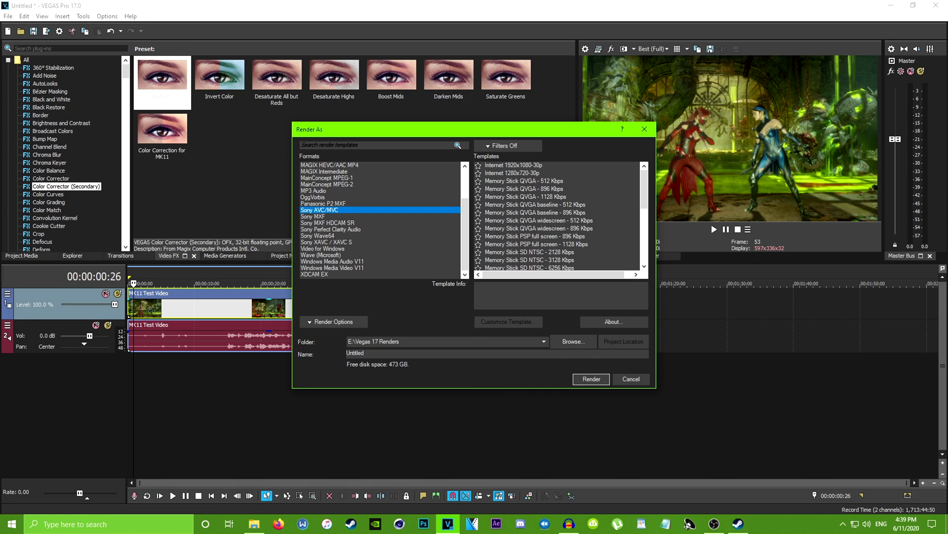
click(514, 165)
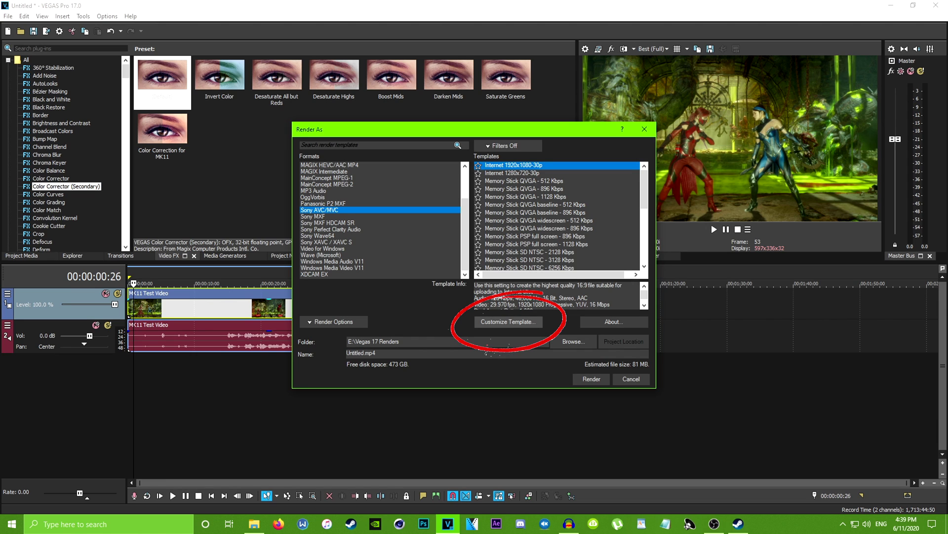
Customize the render template with a custom frame size of 2560 wide by 1440 high
click(509, 322)
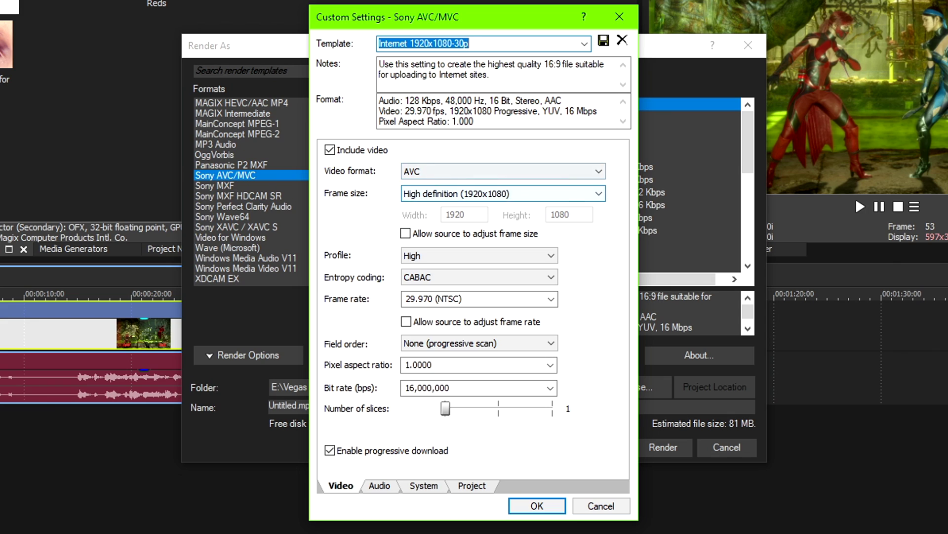
click(503, 193)
click(440, 208)
double_click(463, 214)
text(2560)
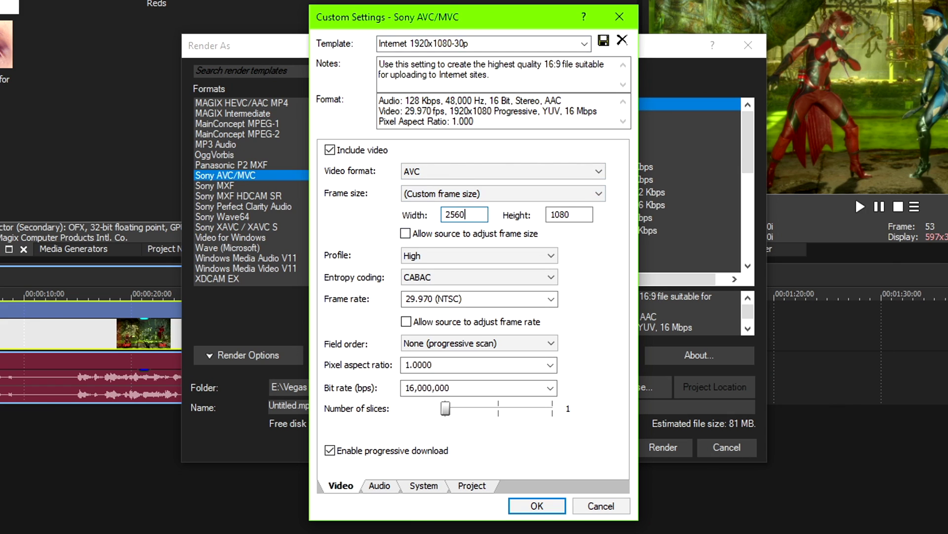
key(Tab)
text(1440)
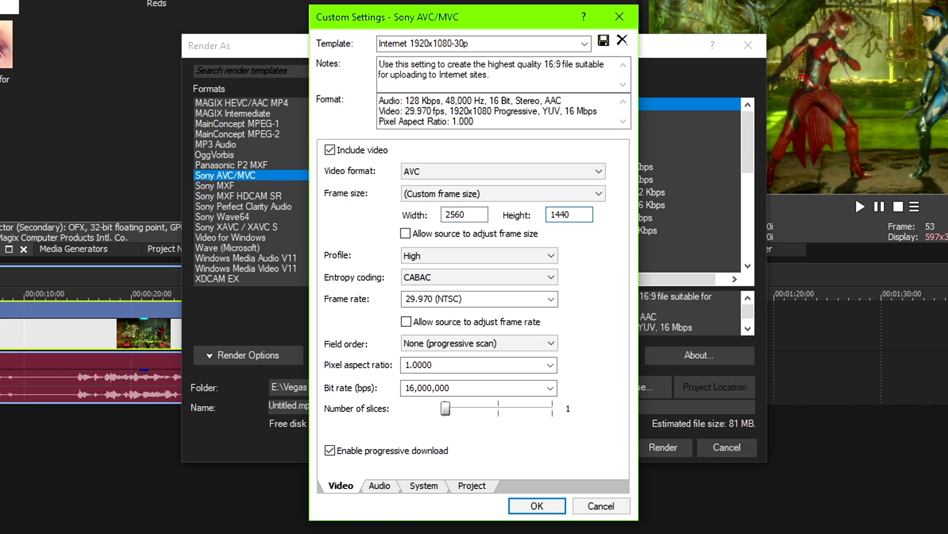
Set the custom render template's frame rate to 60
key(Tab)
key(Tab)
key(Tab)
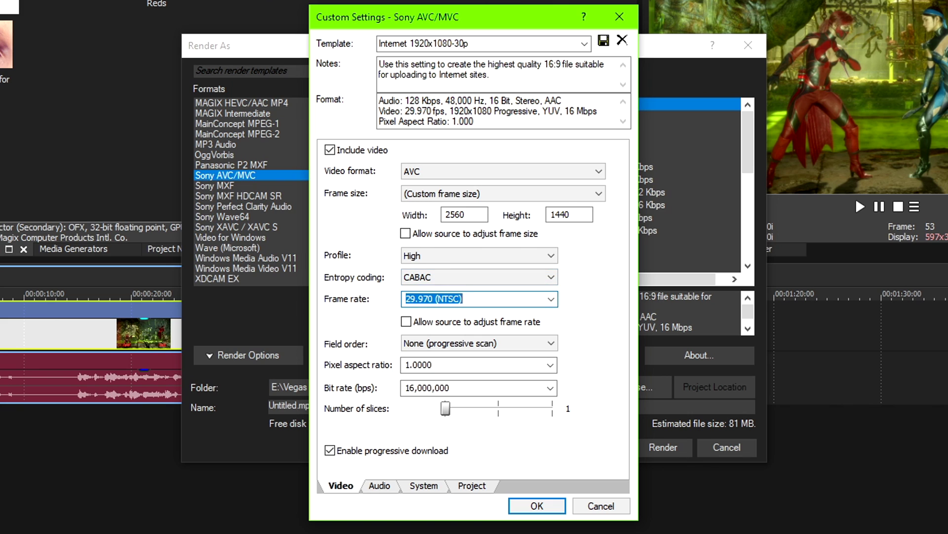
text(60)
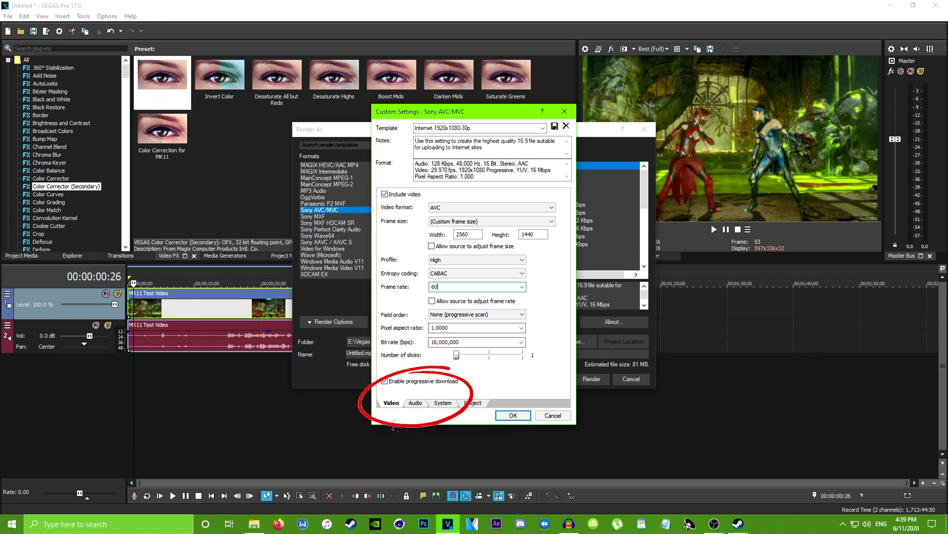
Set the custom render template's audio bit rate to 384,000 bps
click(415, 403)
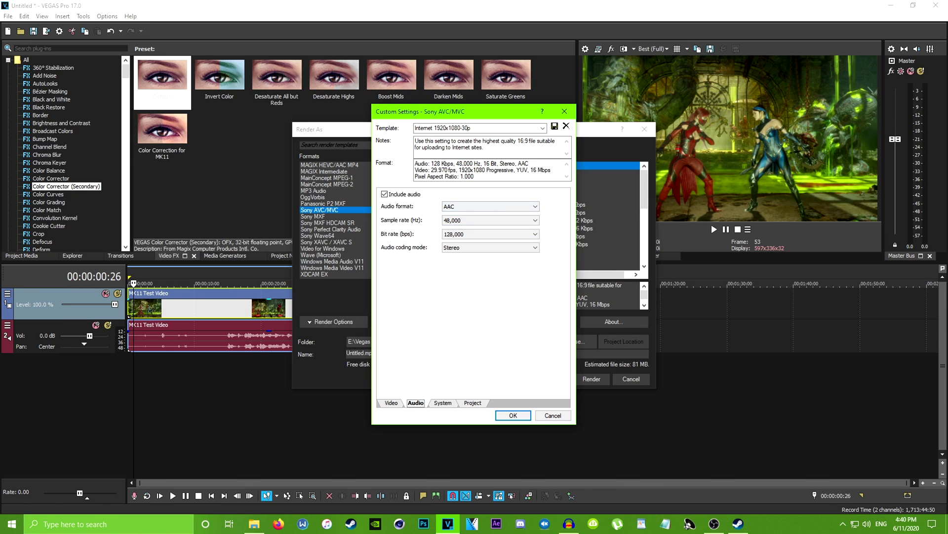
click(490, 234)
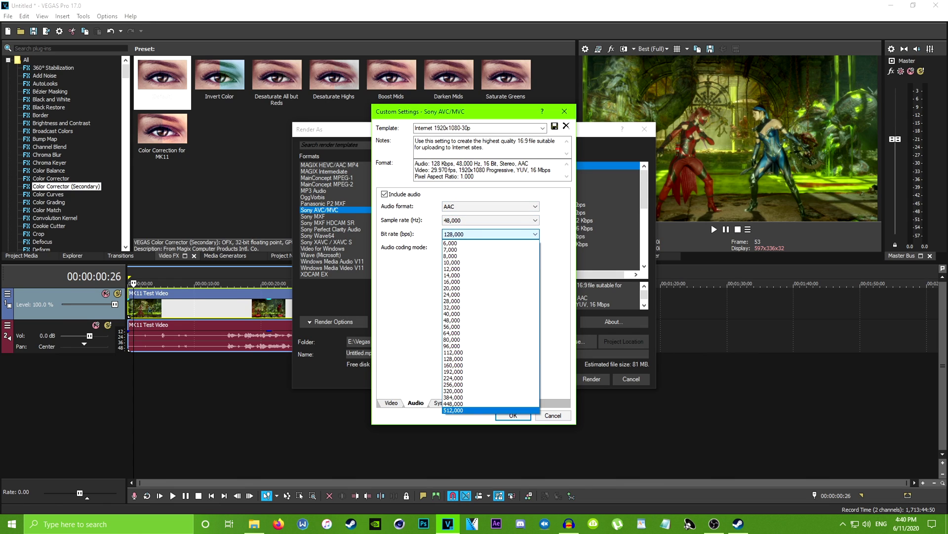
key(Up)
key(Return)
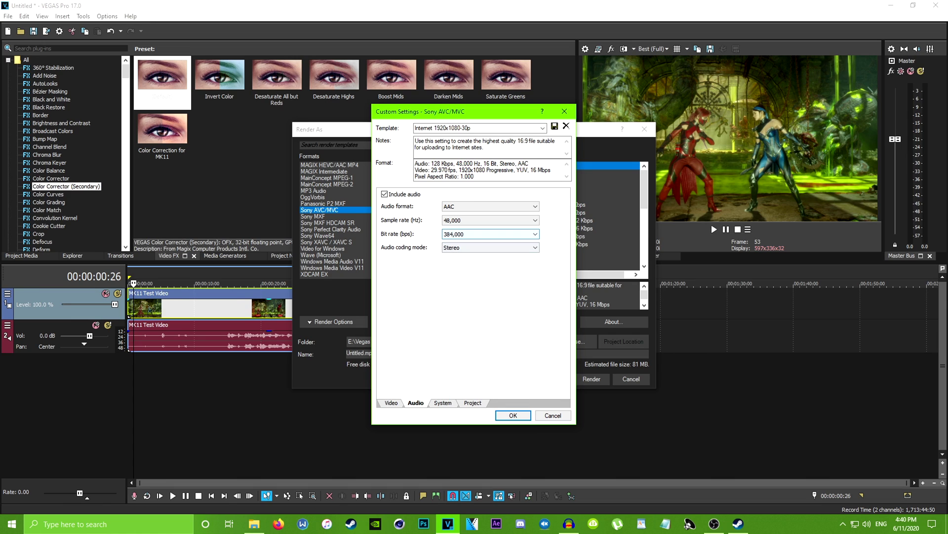
Examine the audio coding mode options of the render template, leaving Stereo selected
click(490, 247)
click(490, 257)
click(490, 247)
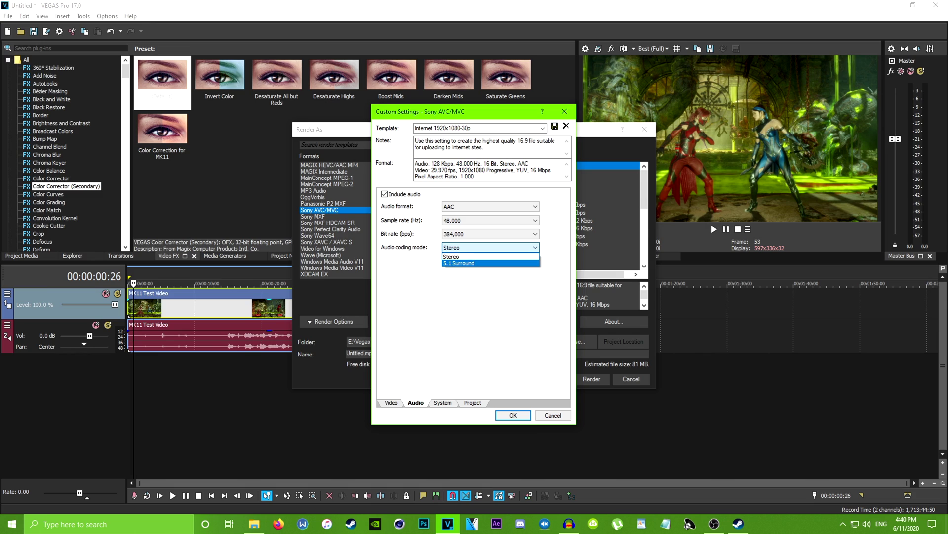
click(490, 256)
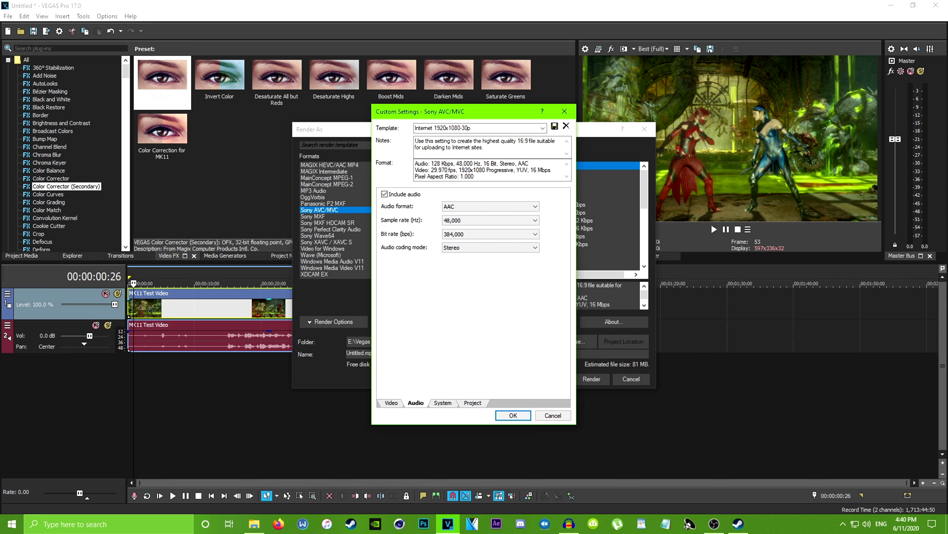
key(alt+Down)
key(Down)
key(Return)
Set the custom render template's video rendering quality to Best and accept the custom settings
key(ctrl+Tab)
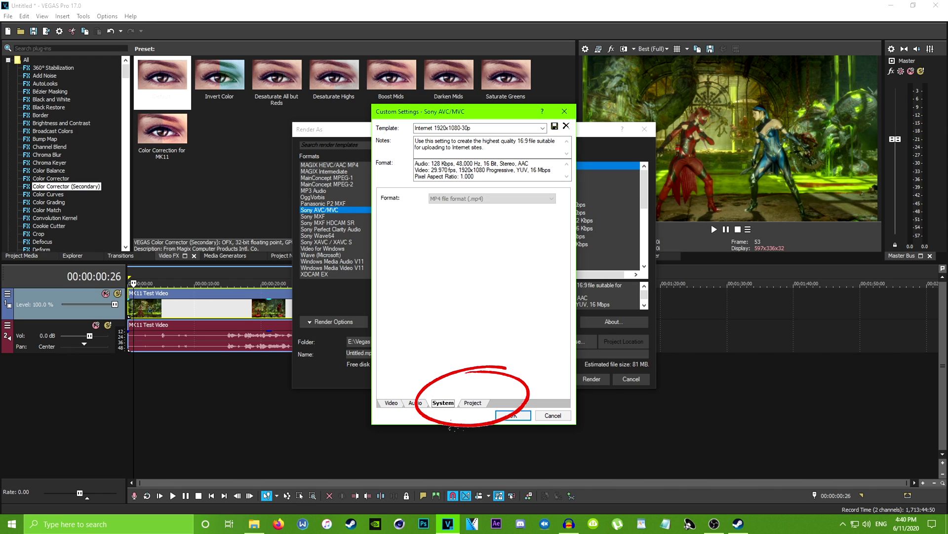
key(ctrl+Tab)
key(alt+Down)
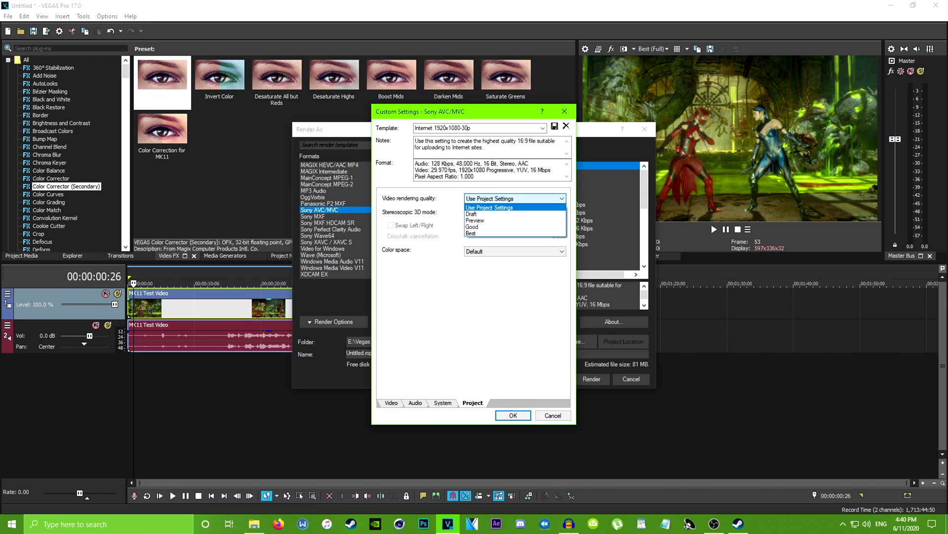
key(Down)
key(Down)
key(Down)
key(Down)
key(Return)
key(Tab)
key(Tab)
key(Return)
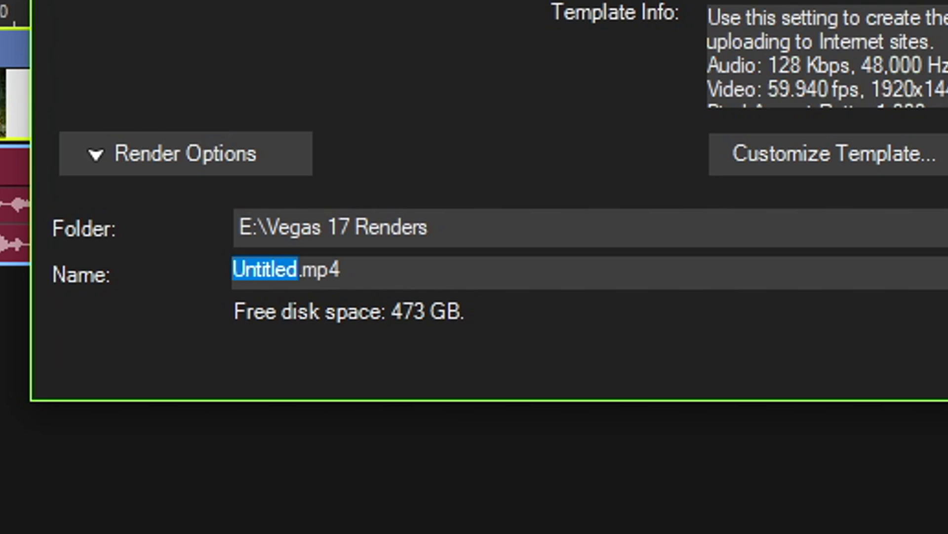
Name the output file "Skarlet and Kitana are fucking HOT!!!!!!" and start the render
text(S)
text(karle)
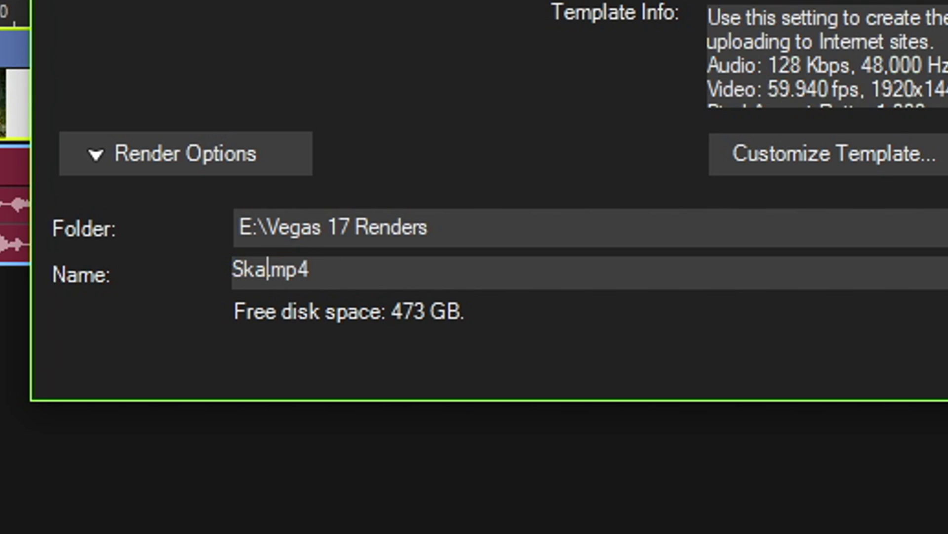
text(t and )
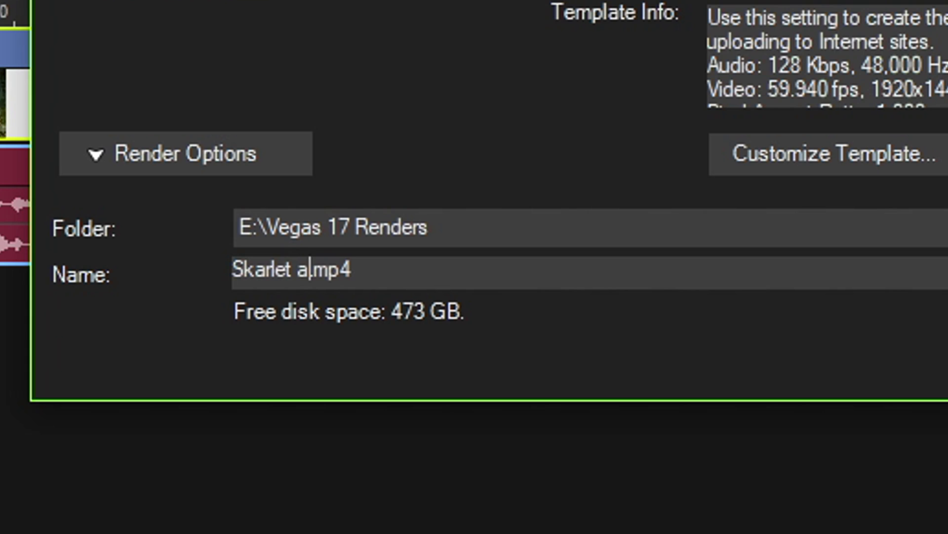
text(Kitana are fucking)
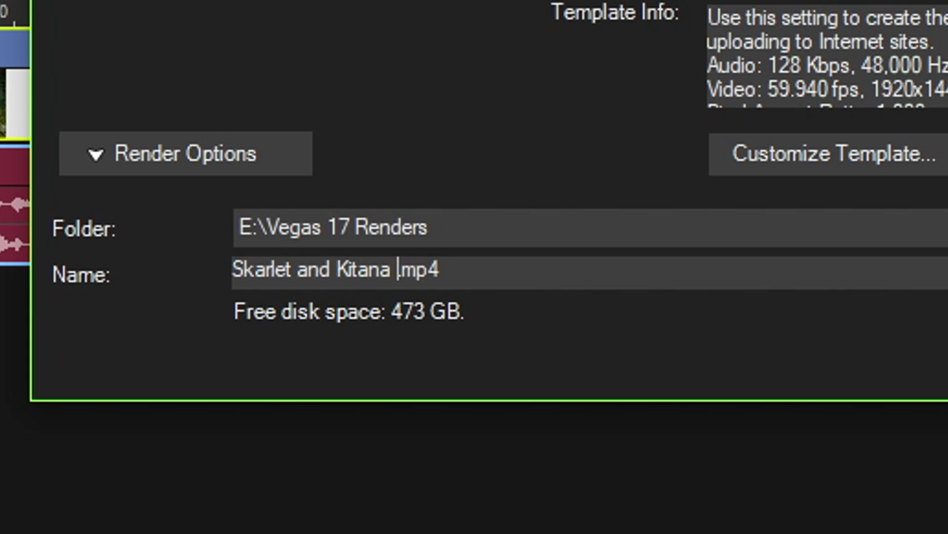
text( HOT!!!!!!)
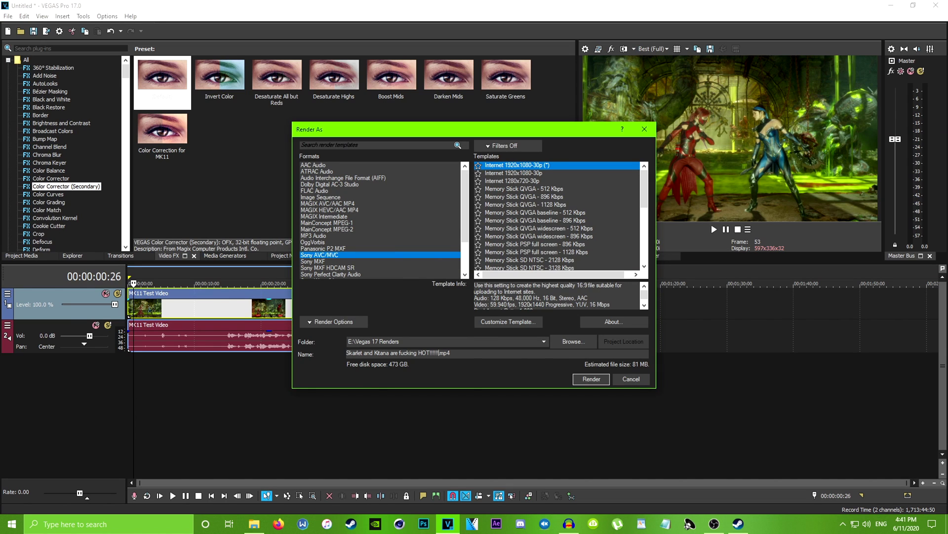
key(Return)
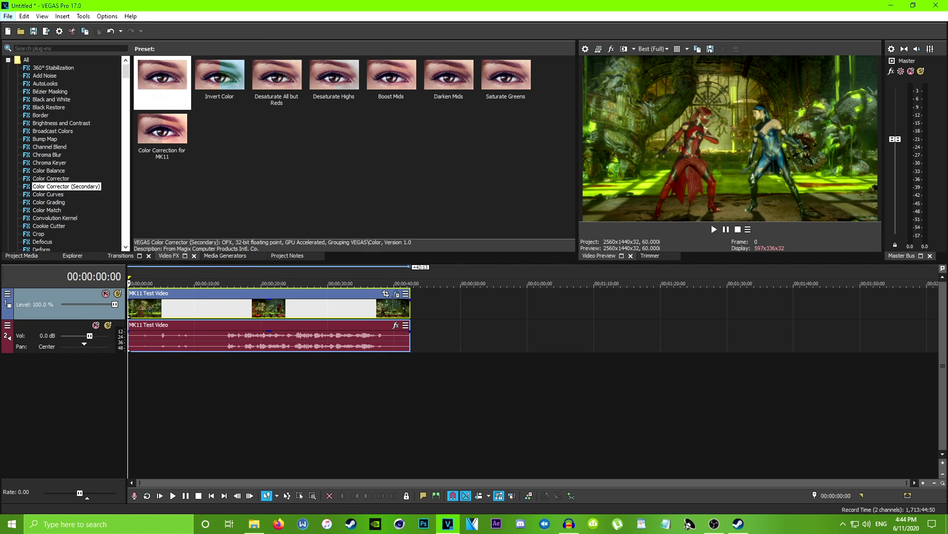
Reopen the Render As settings for the project
click(8, 16)
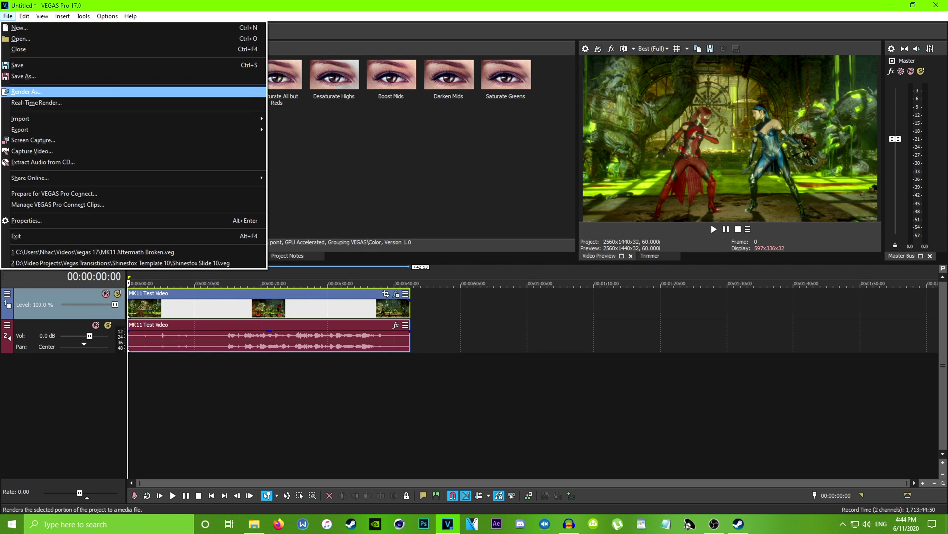
click(29, 92)
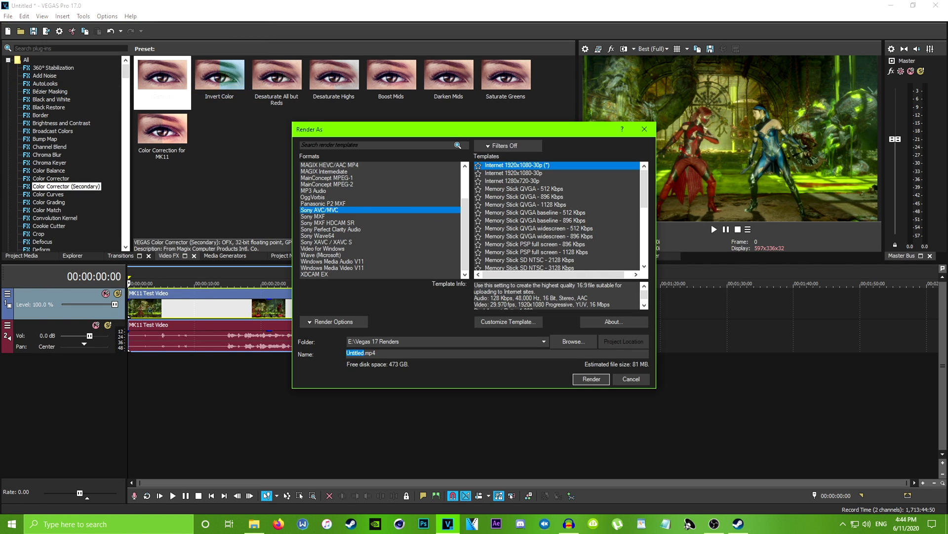